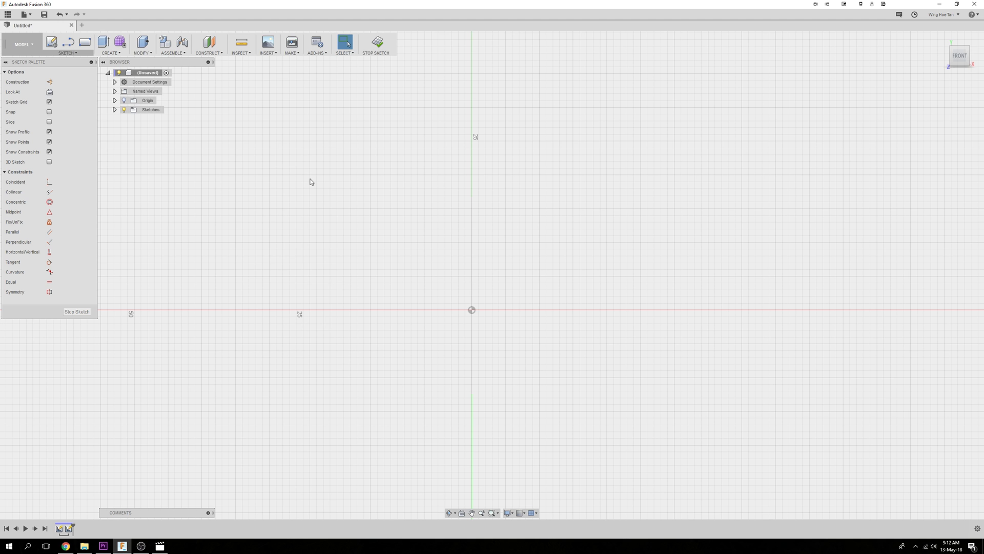
Bring up the right-click marking menu over the empty sketch canvas
right_click(310, 181)
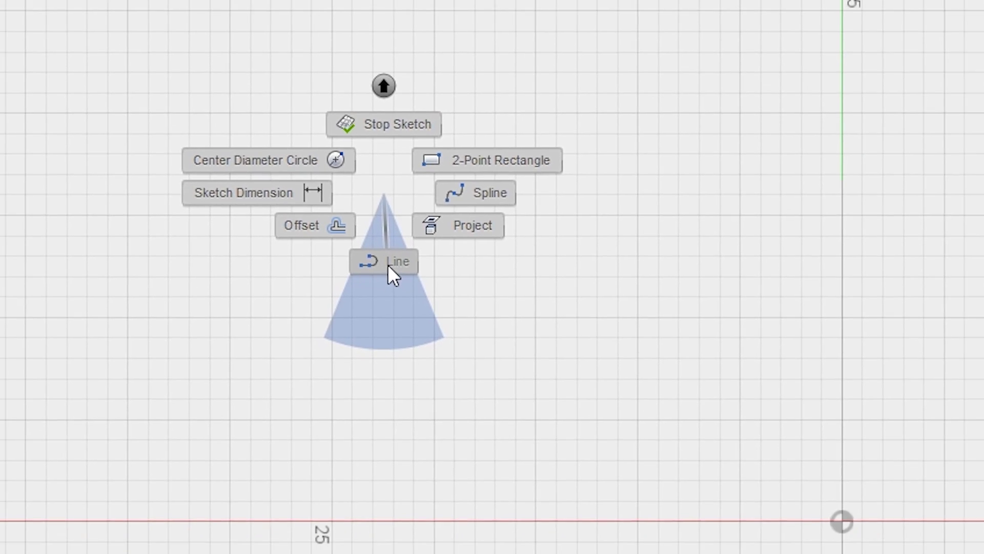
Draw a left-to-right horizontal line, then a tangent arc sweeping down-right from its end
click(339, 235)
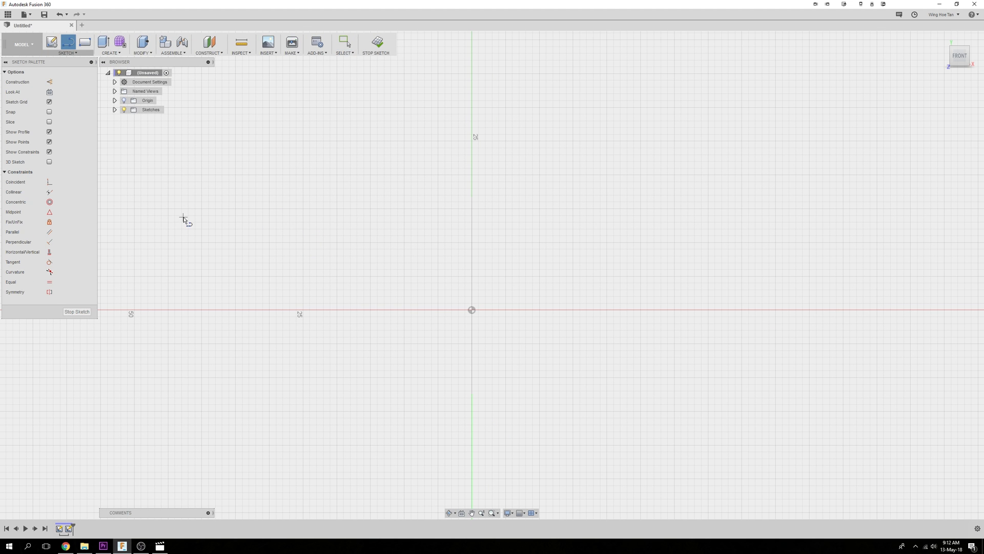
click(183, 218)
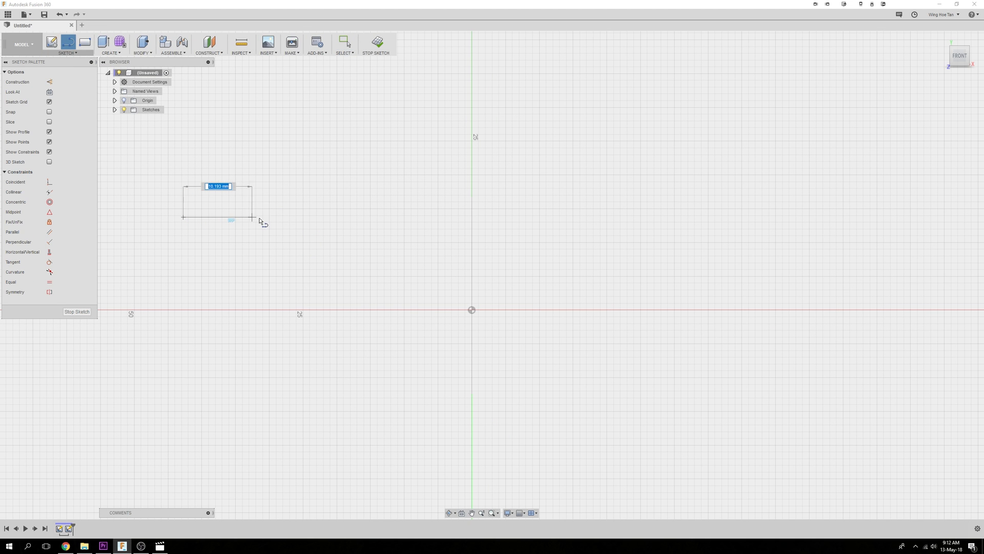
click(290, 217)
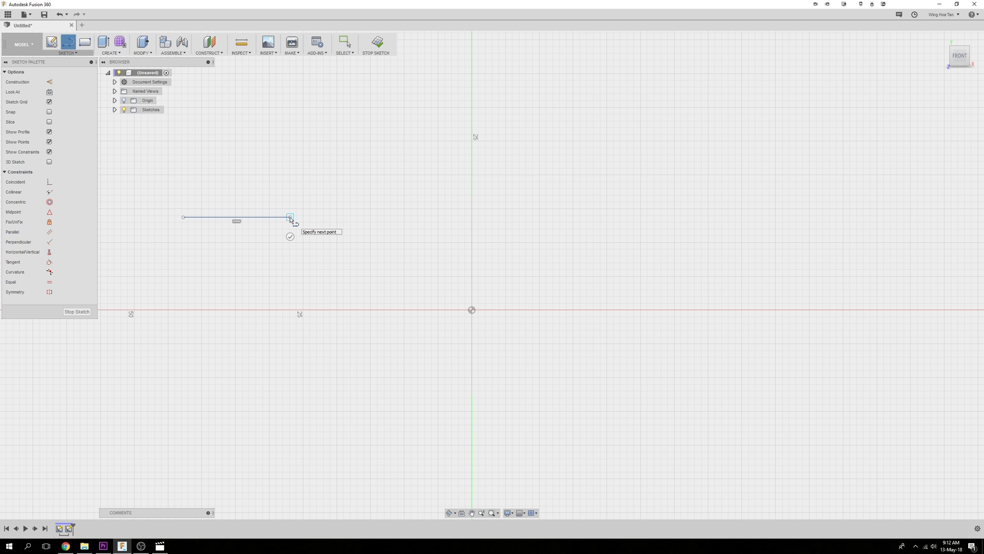
mouse_move(289, 217)
mouse_down()
mouse_move(340, 231)
mouse_move(376, 278)
mouse_up()
key(Escape)
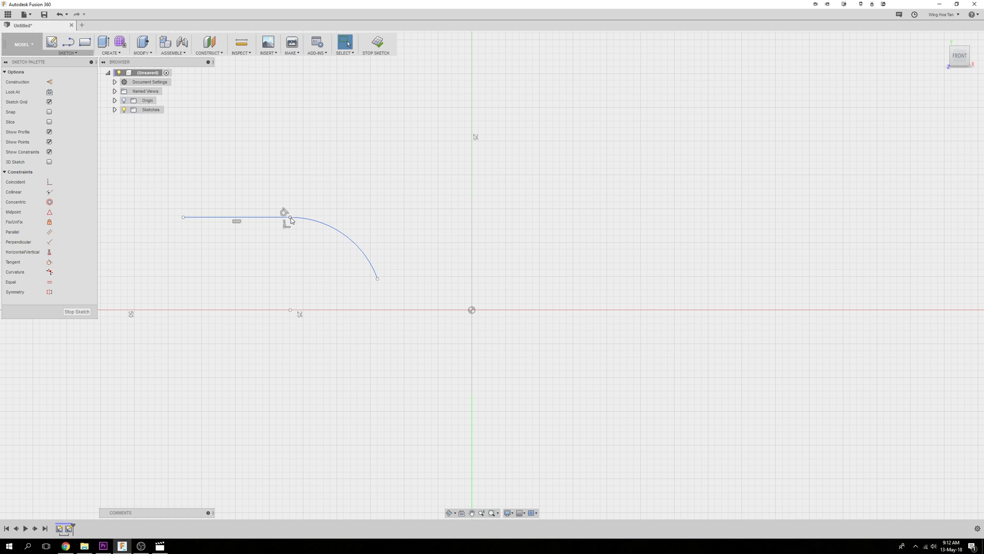
Draw a higher parallel horizontal line with a tangent arc curving down-right from its right end
right_click(277, 125)
right_click(280, 142)
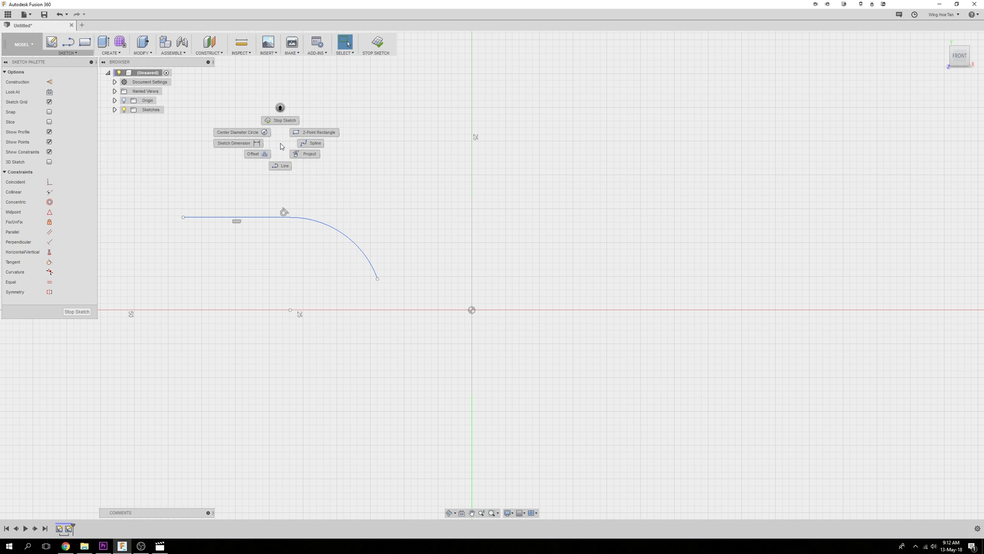
click(280, 170)
click(204, 158)
click(302, 158)
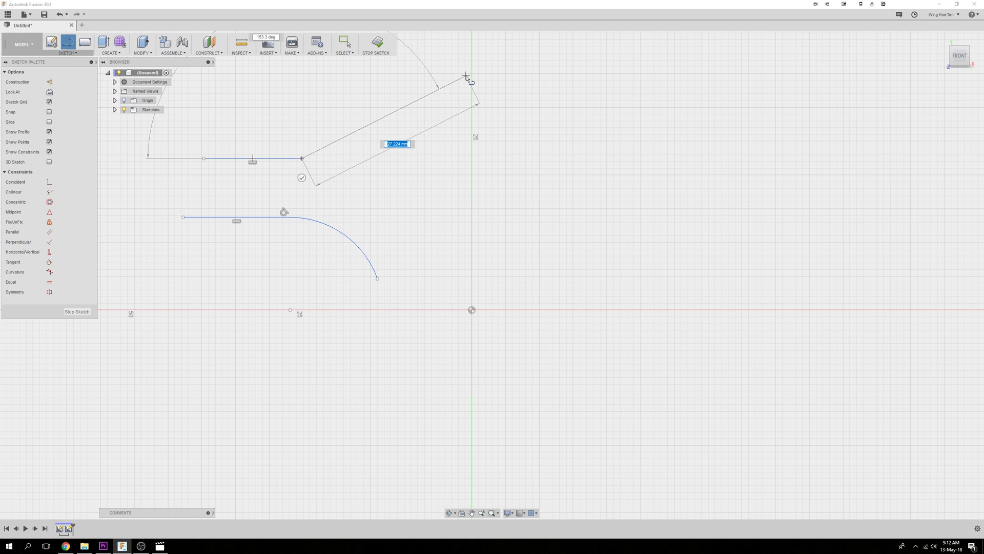
drag(303, 158, 405, 230)
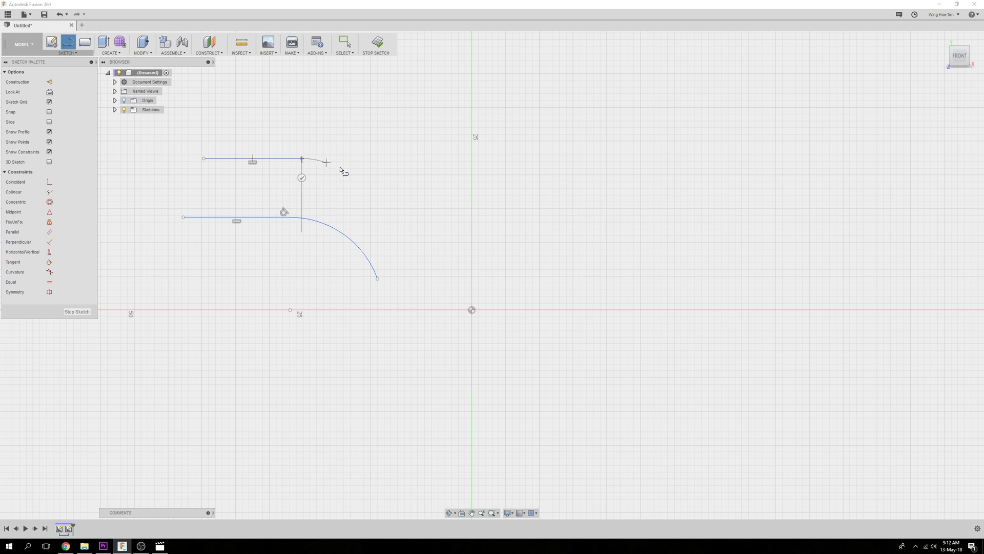
Fix the upper arc's endpoint and start a straight line from it toward the horizontal axis
click(405, 229)
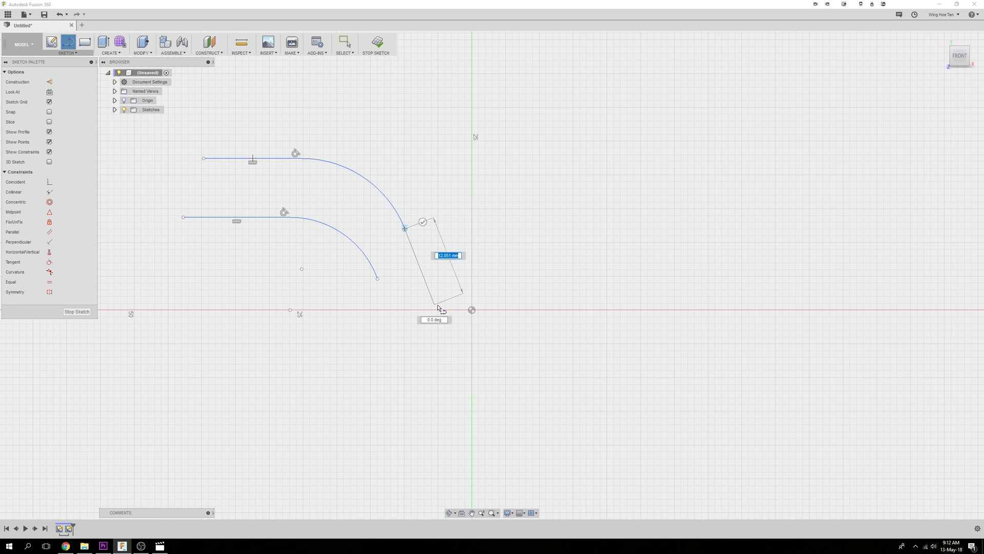